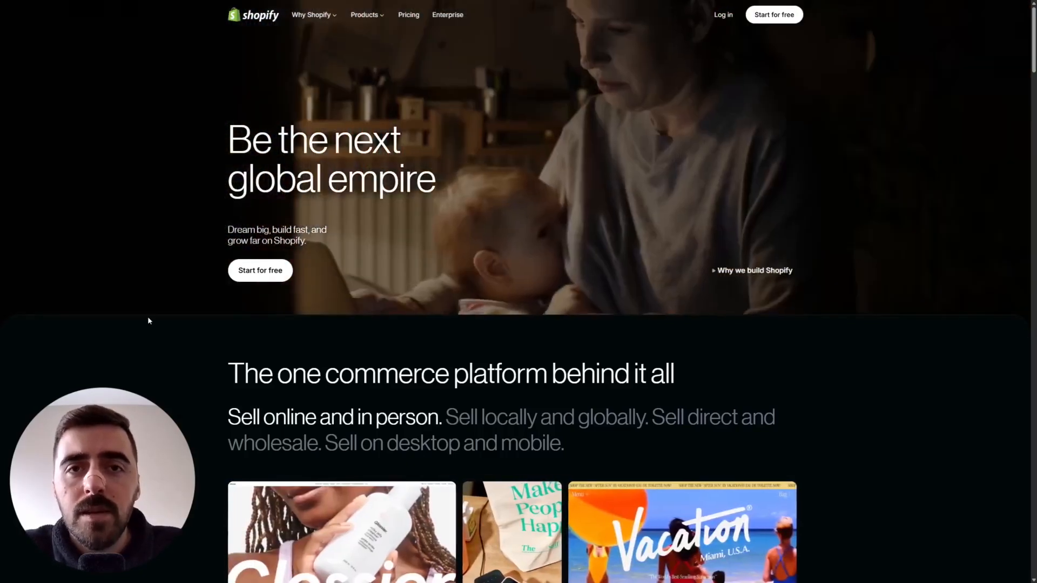
# - Sign up for Claspo with Shopify from its website and install Claspo Pop-ups: Leads & Sales on the store
pyautogui.hotkey('ctrl', 'Tab')
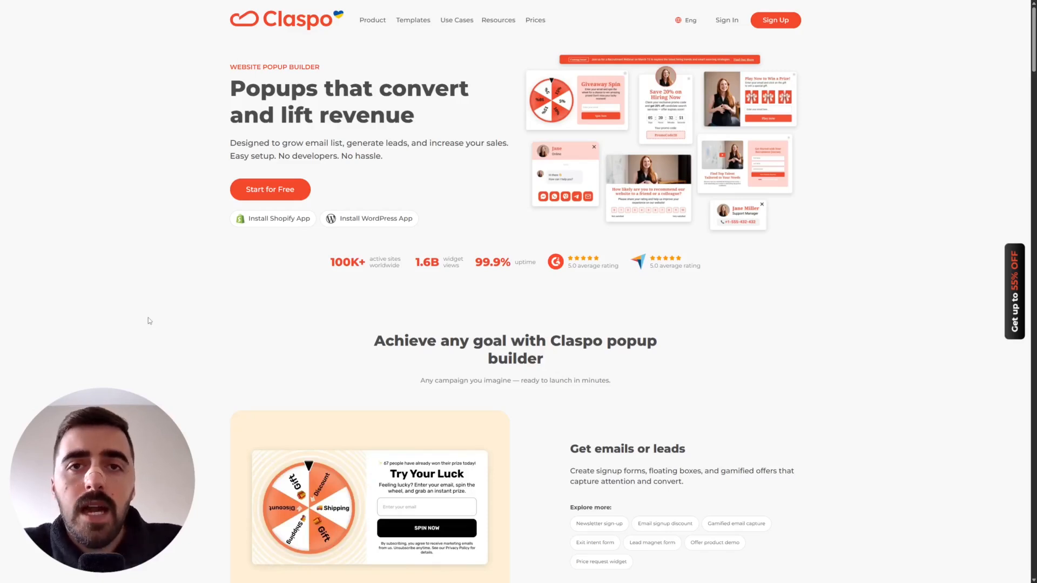
pyautogui.click(290, 193)
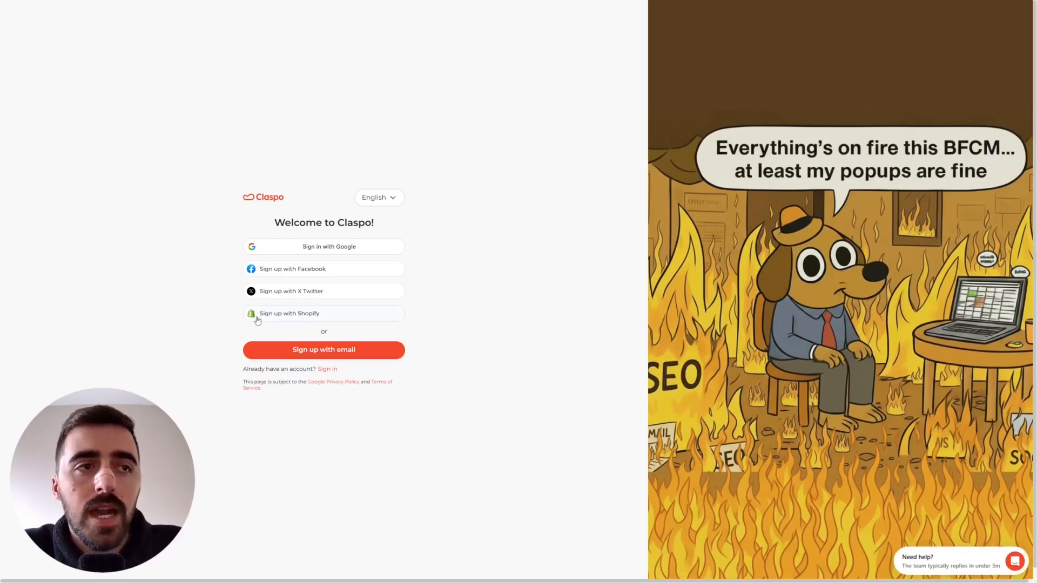
pyautogui.click(275, 316)
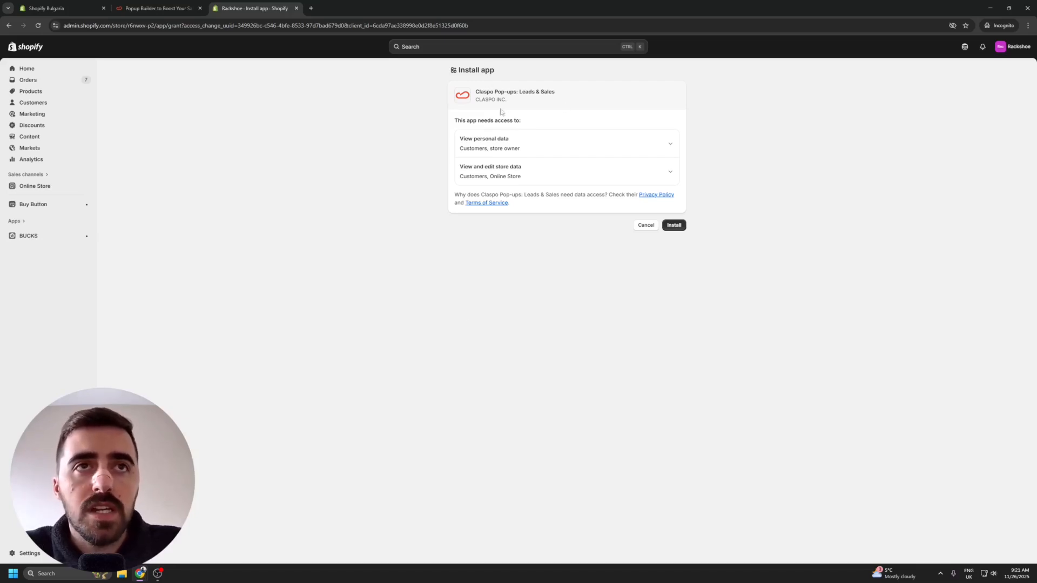
pyautogui.click(678, 226)
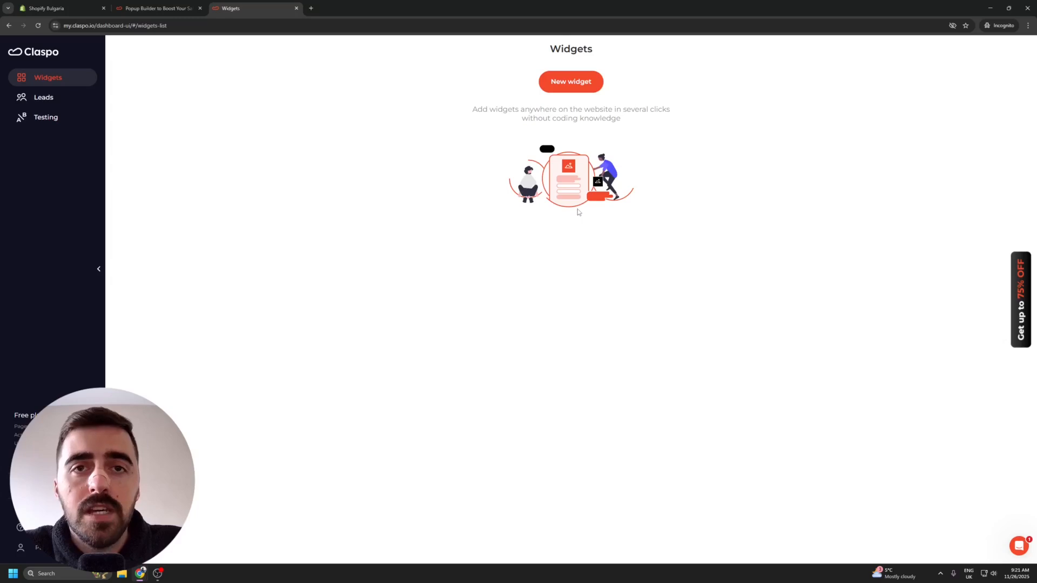
# - Start a new widget from the template library and filter the templates by the Exit-intent feature and Pop-up layout
pyautogui.click(567, 89)
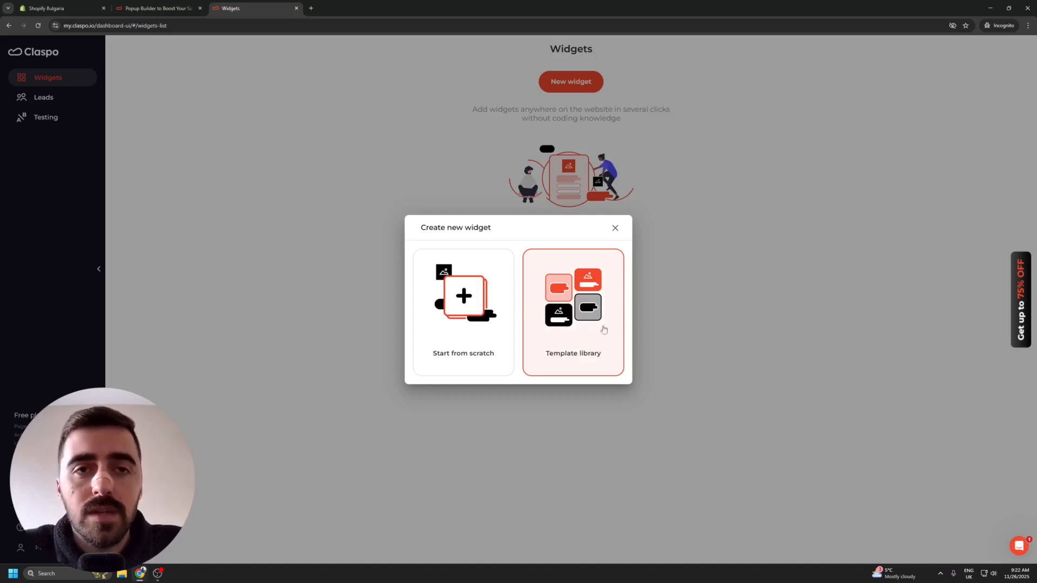
pyautogui.click(575, 324)
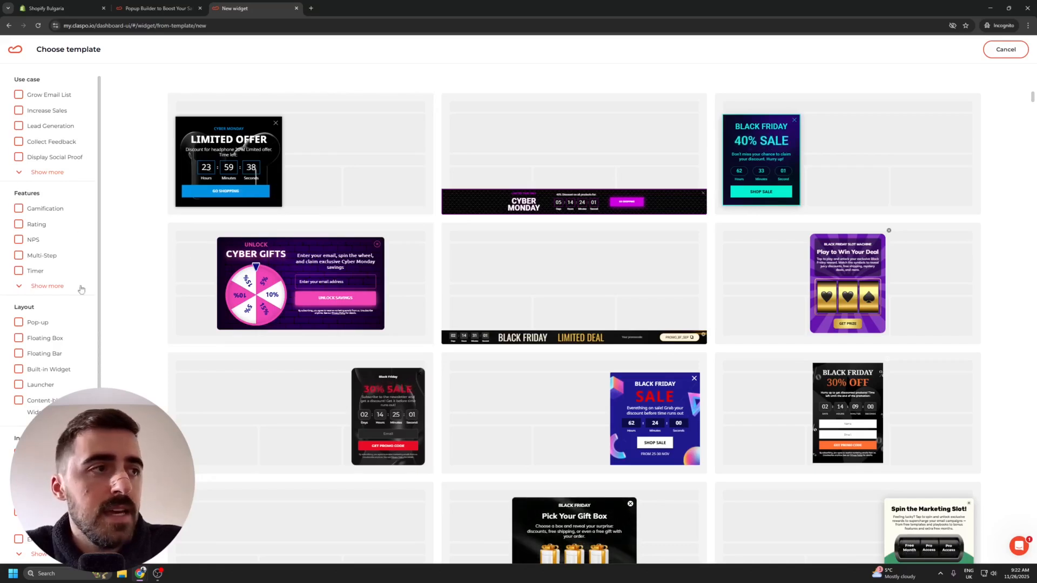
pyautogui.click(46, 286)
pyautogui.click(18, 302)
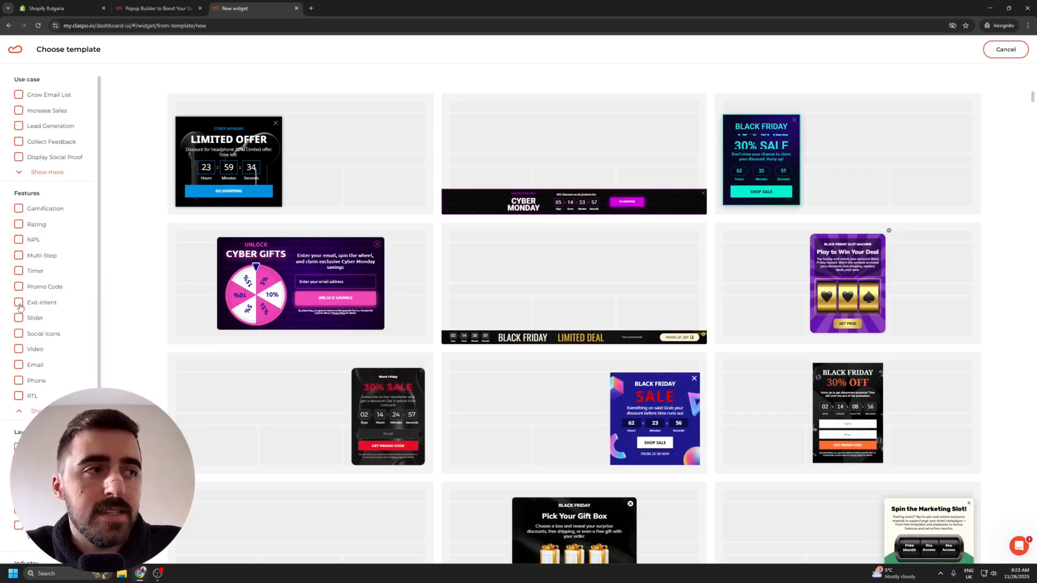
pyautogui.scroll(-2, 22, 329)
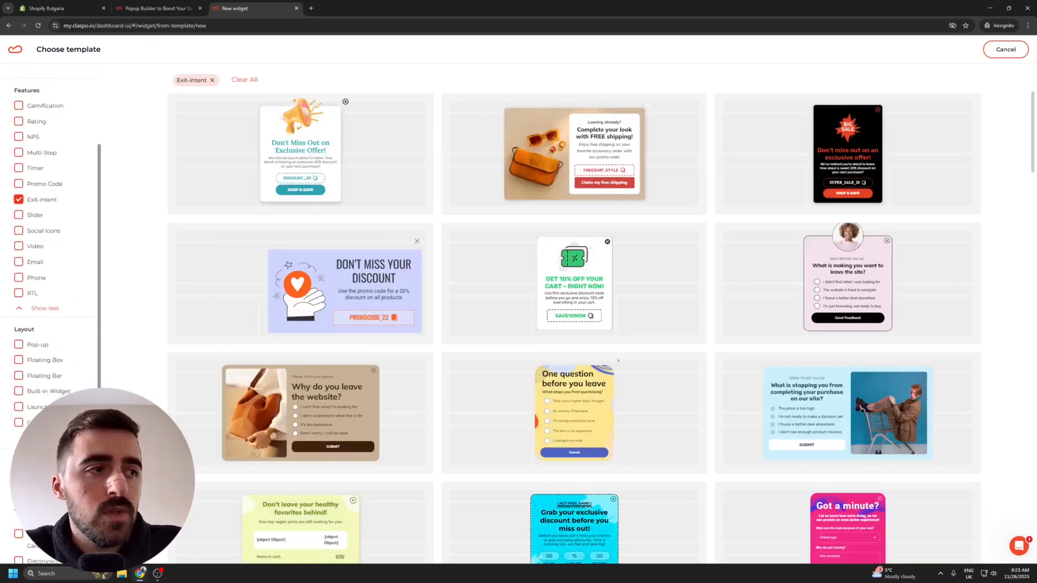
pyautogui.click(18, 323)
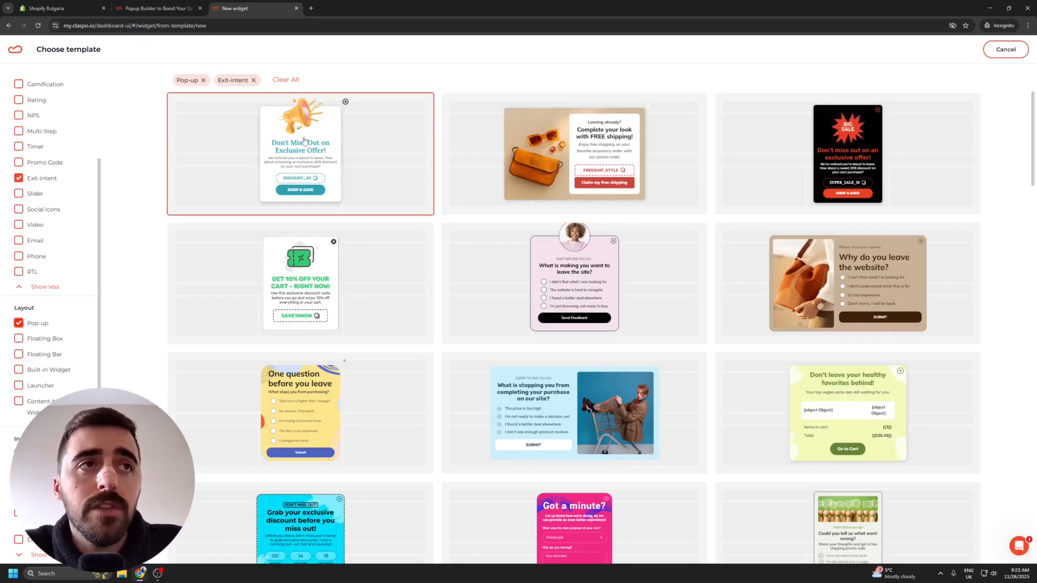
# - Choose the "Don't Miss Out on Exclusive Offer!" template with the megaphone, change its color scheme to green and use it for the widget
pyautogui.click(384, 155)
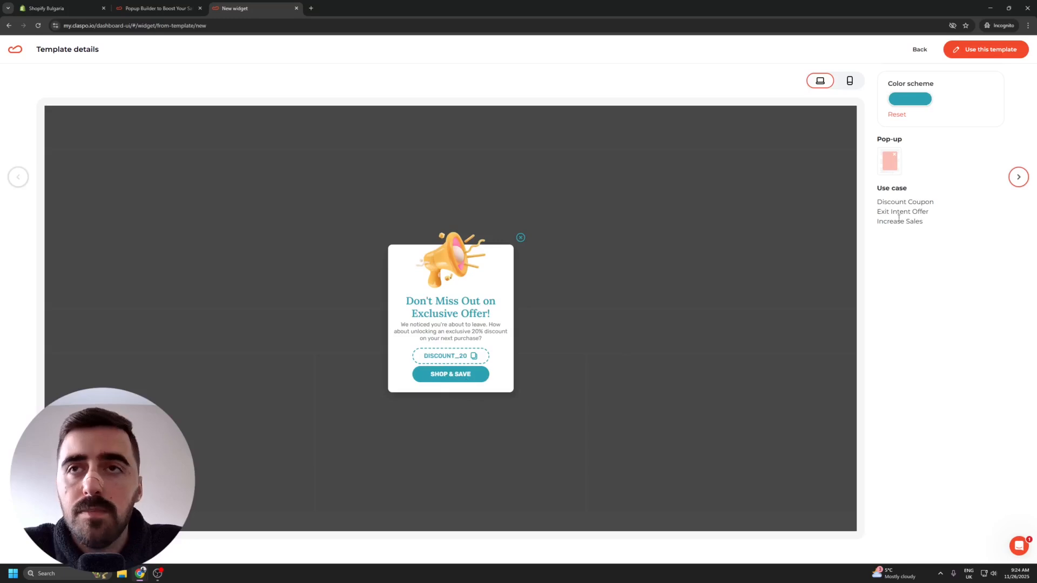
pyautogui.click(931, 107)
pyautogui.moveTo(915, 160); pyautogui.dragTo(935, 161)
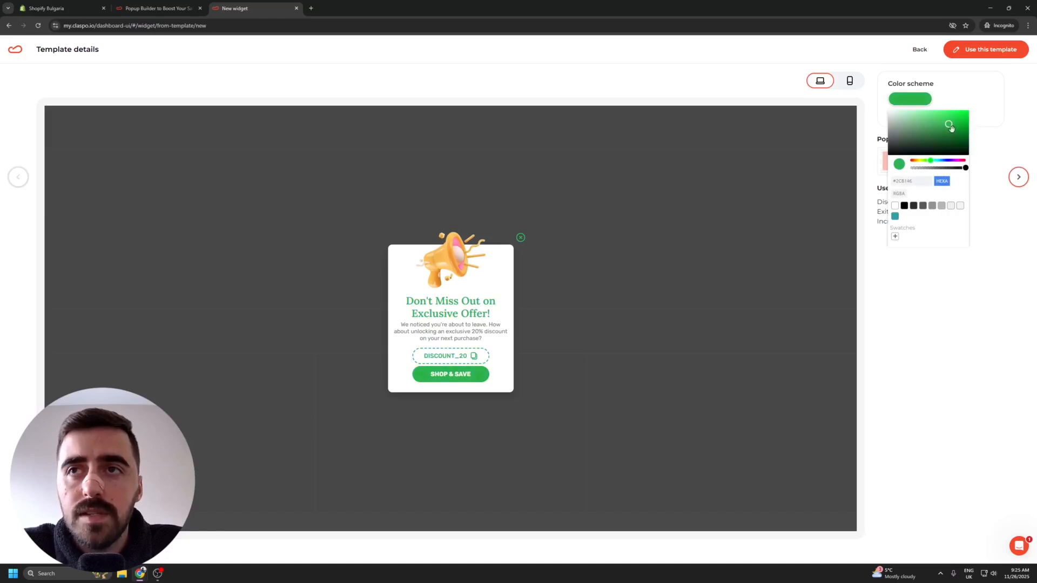
pyautogui.moveTo(949, 125)
pyautogui.mouseDown()
pyautogui.moveTo(979, 110)
pyautogui.moveTo(973, 132)
pyautogui.mouseUp()
pyautogui.click(966, 128)
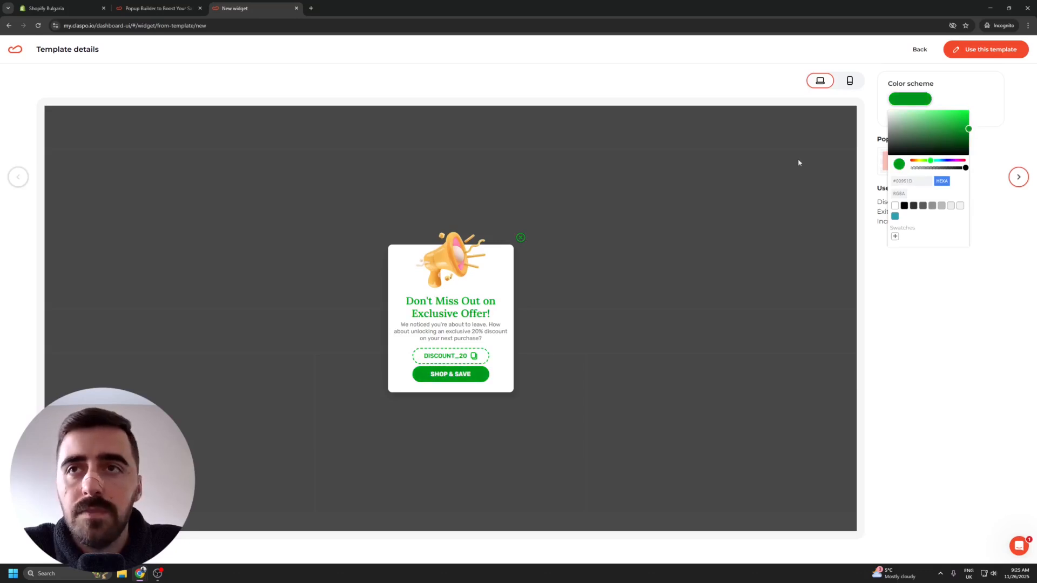
pyautogui.click(1021, 91)
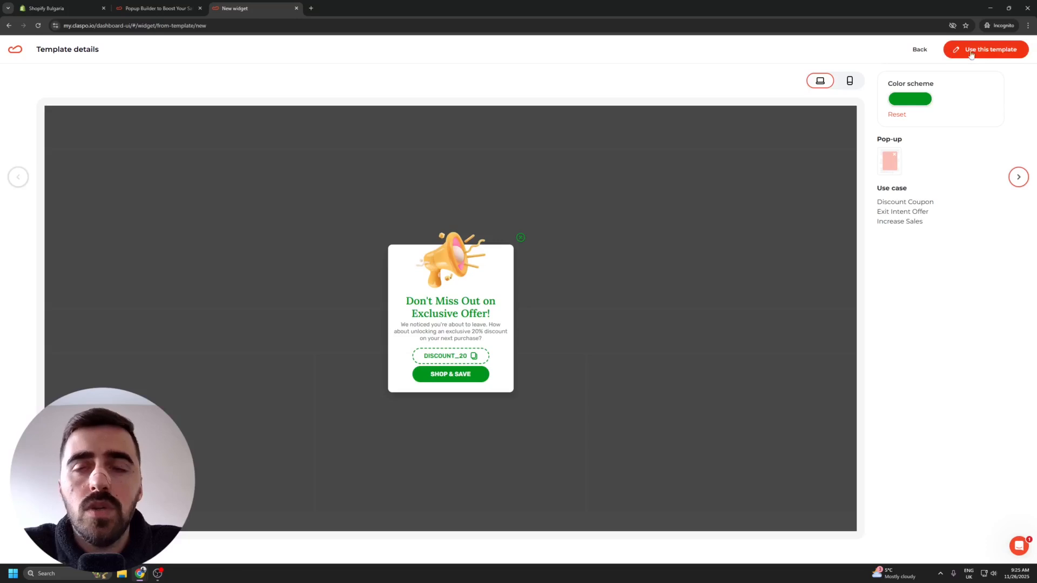
pyautogui.click(1003, 52)
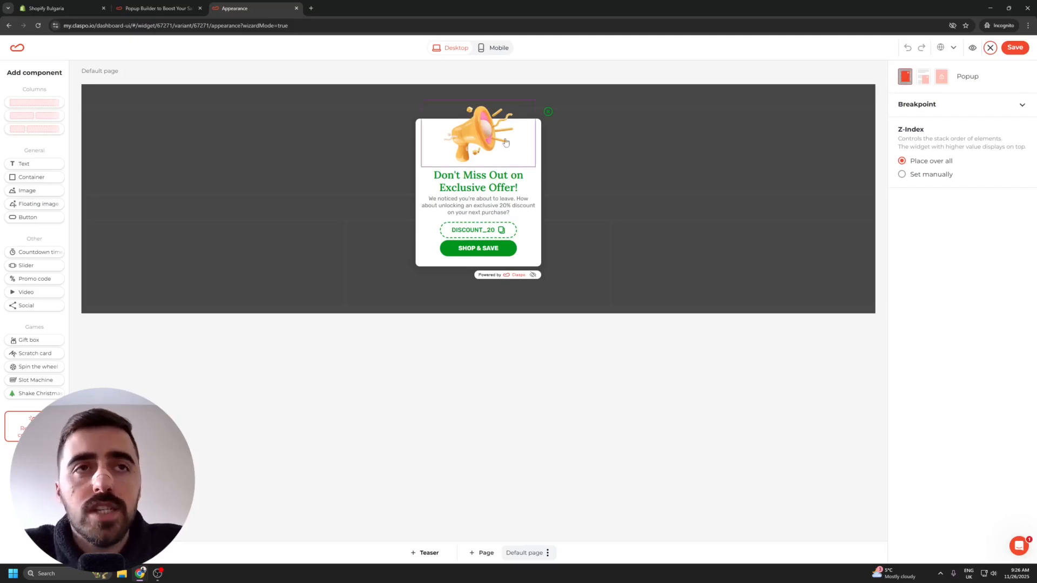
# - Examine the replacement options for the popup's megaphone image and the text formatting settings of its headline
pyautogui.click(476, 141)
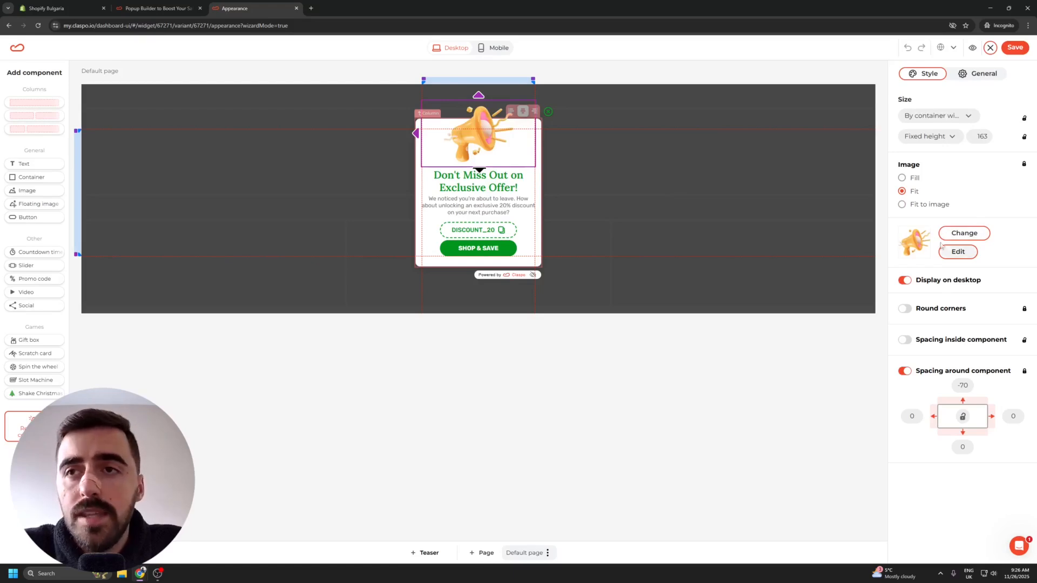
pyautogui.click(964, 234)
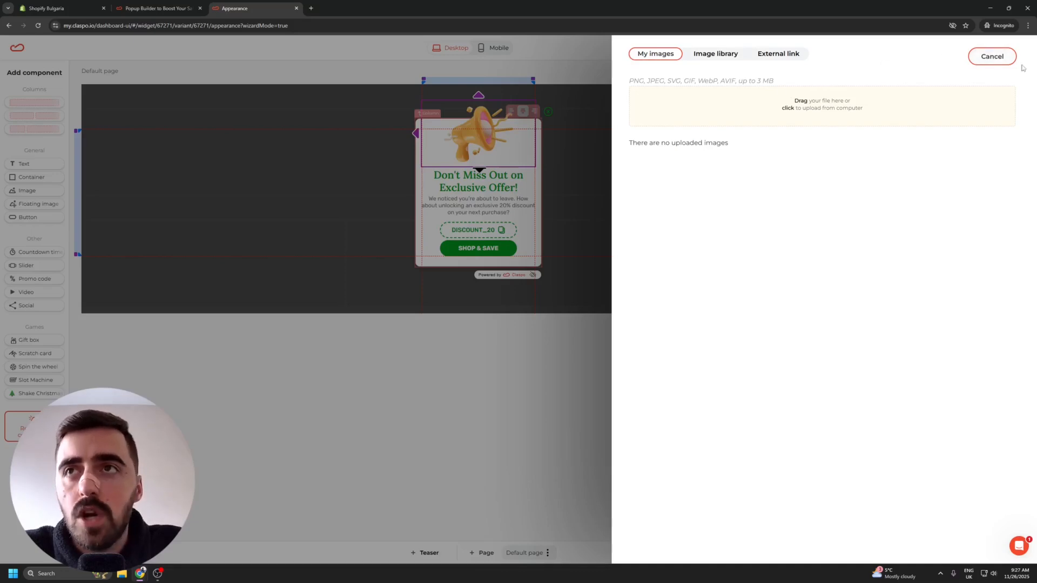
pyautogui.click(992, 56)
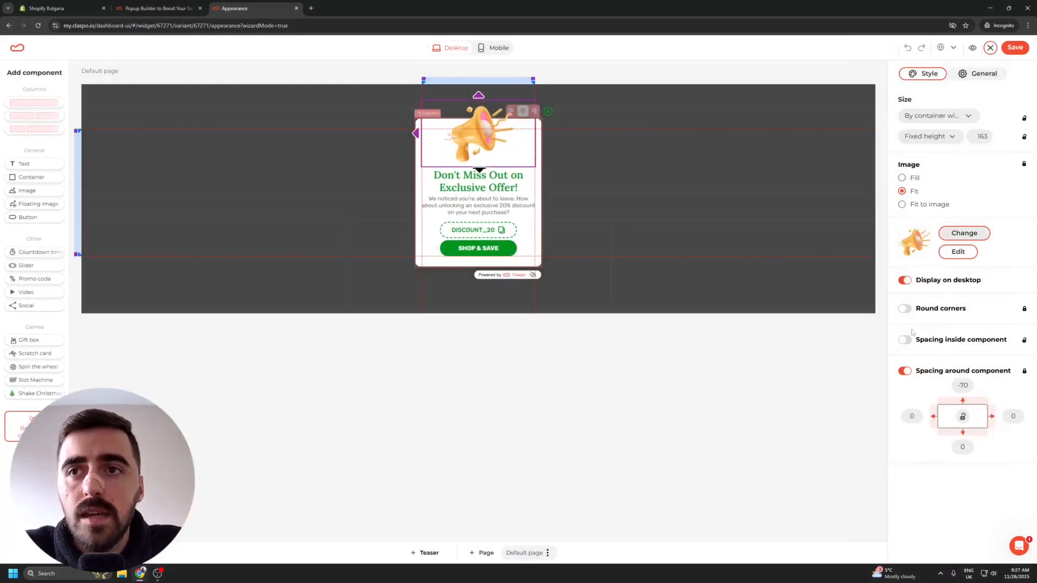
pyautogui.click(874, 341)
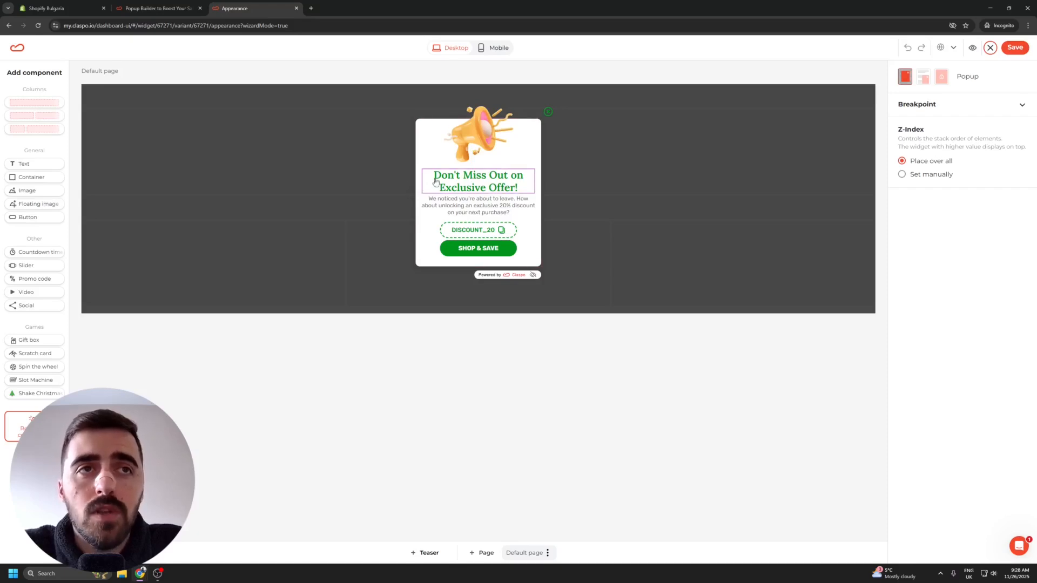
pyautogui.click(465, 184)
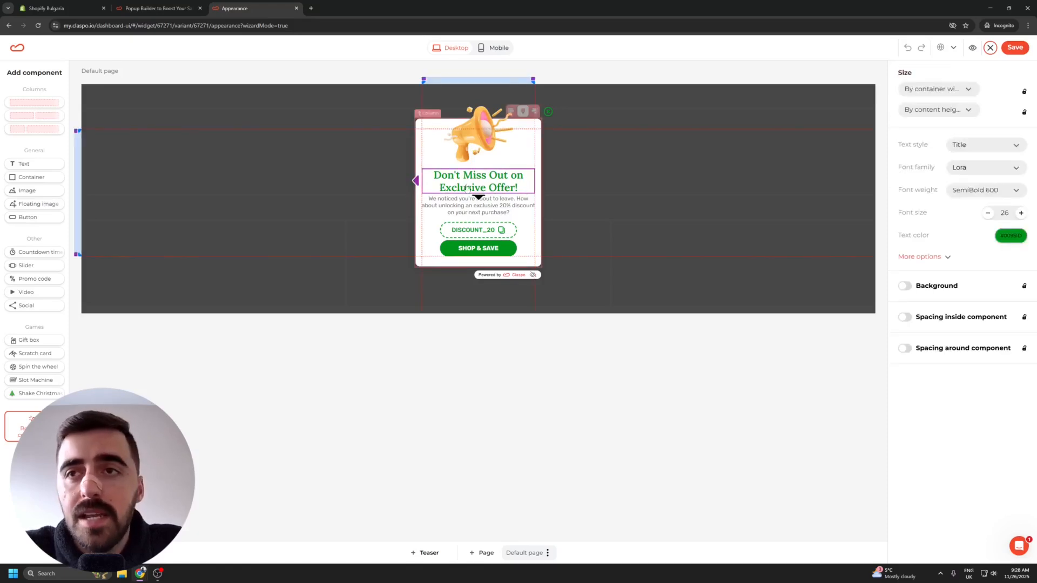
pyautogui.doubleClick(492, 180)
pyautogui.click(481, 178)
pyautogui.moveTo(519, 179); pyautogui.dragTo(439, 176)
pyautogui.click(435, 176)
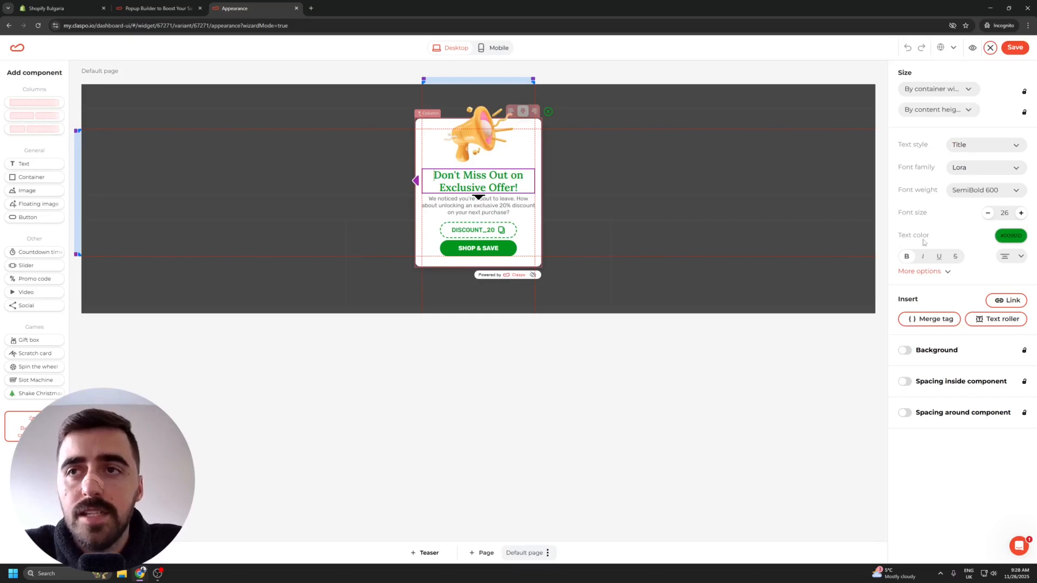
pyautogui.click(483, 320)
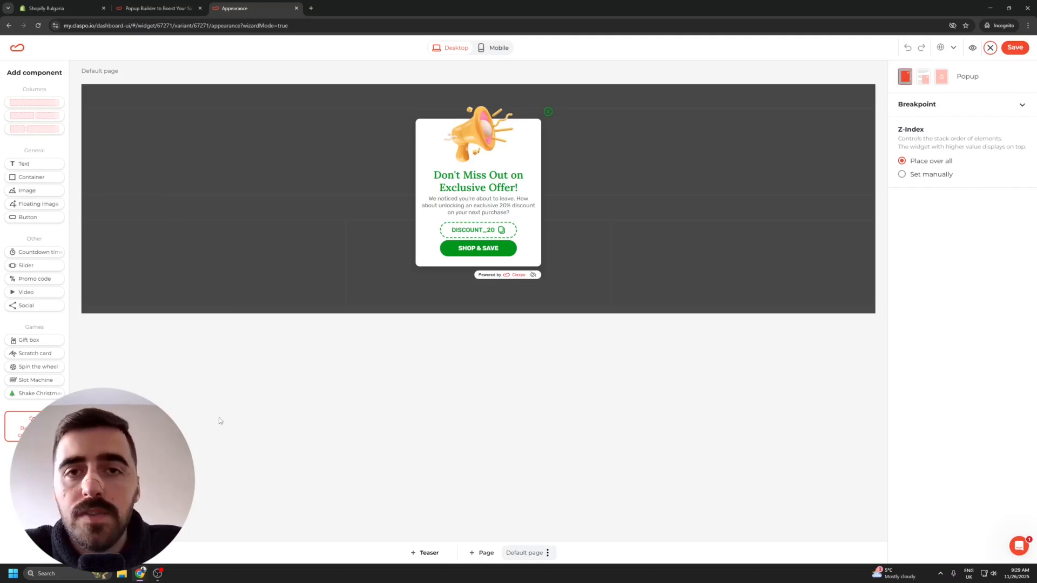
# - Insert a single-column block between the megaphone image and the headline, place a Text component in it and view its extra formatting options
pyautogui.moveTo(36, 104); pyautogui.dragTo(468, 178)
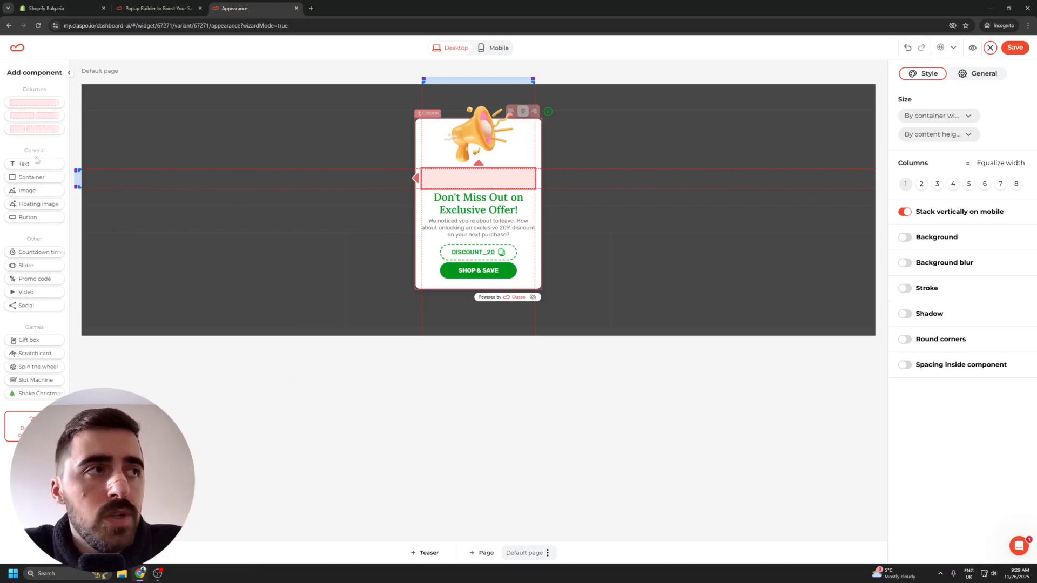
pyautogui.moveTo(25, 160); pyautogui.dragTo(457, 177)
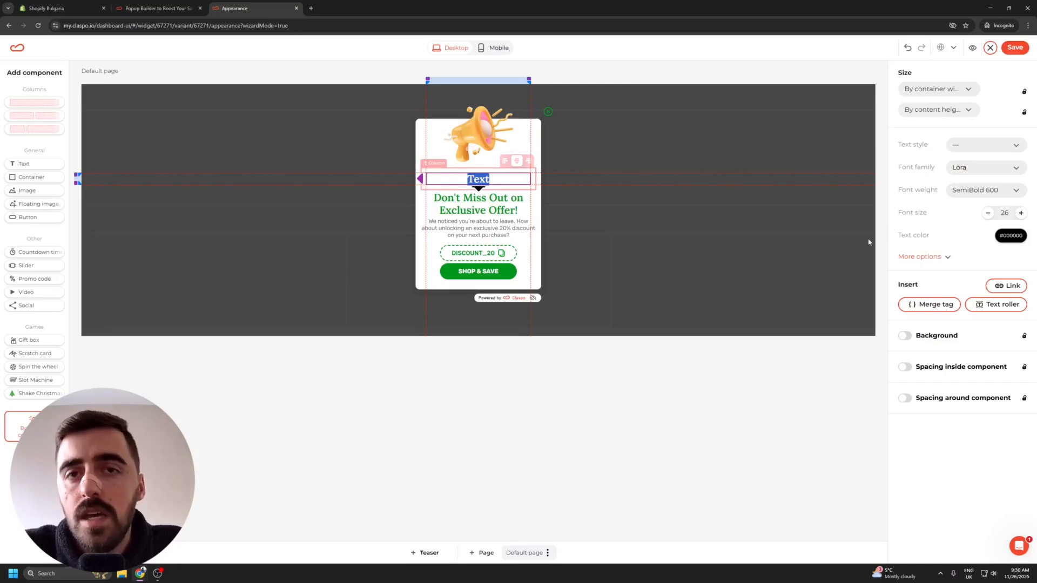
pyautogui.click(931, 261)
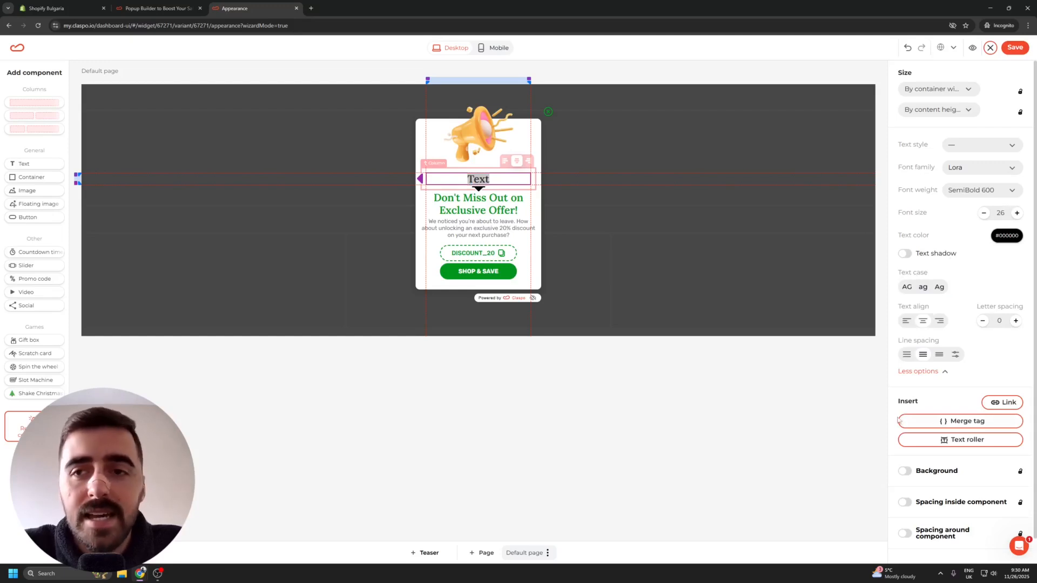
pyautogui.click(880, 408)
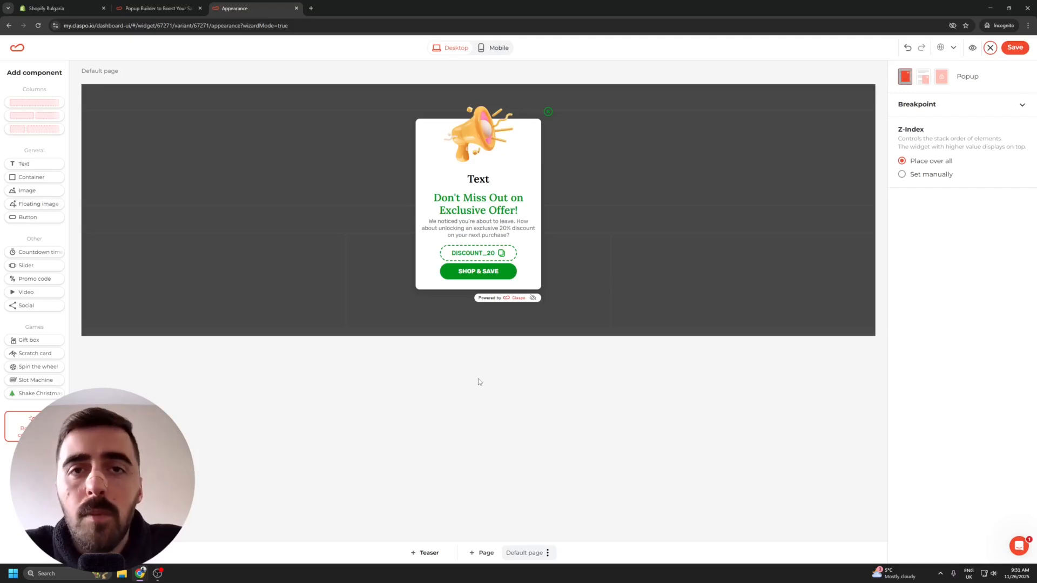
# - Add an Open URL click action to the SHOP & SAVE button
pyautogui.click(468, 272)
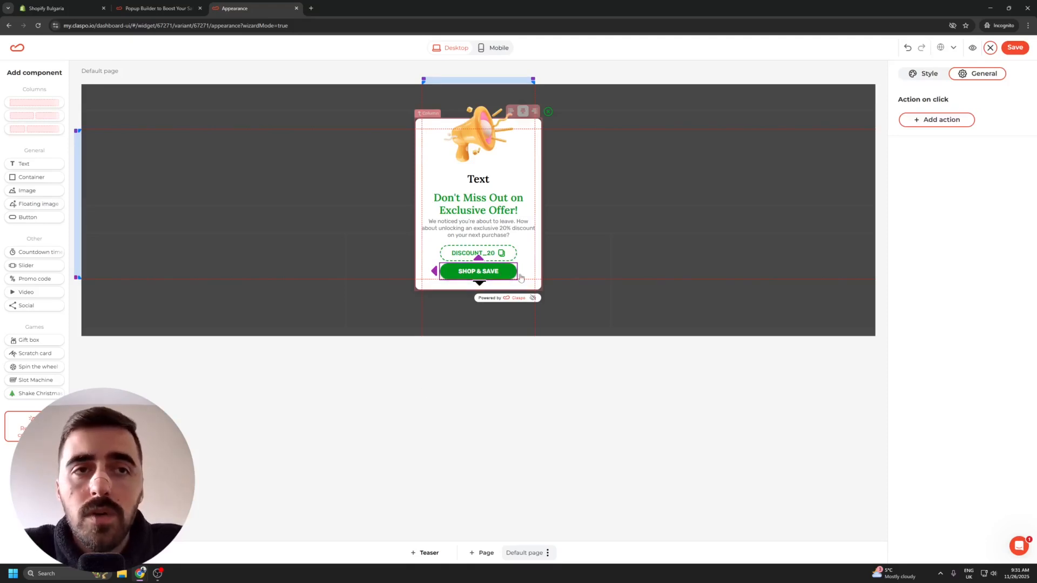
pyautogui.doubleClick(476, 270)
pyautogui.click(493, 348)
pyautogui.click(489, 271)
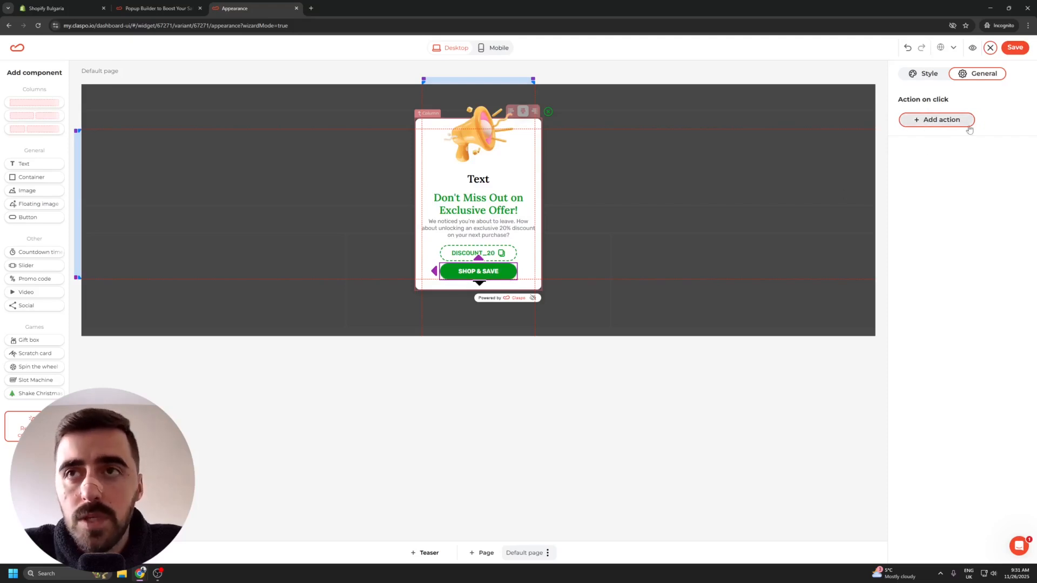
pyautogui.click(937, 120)
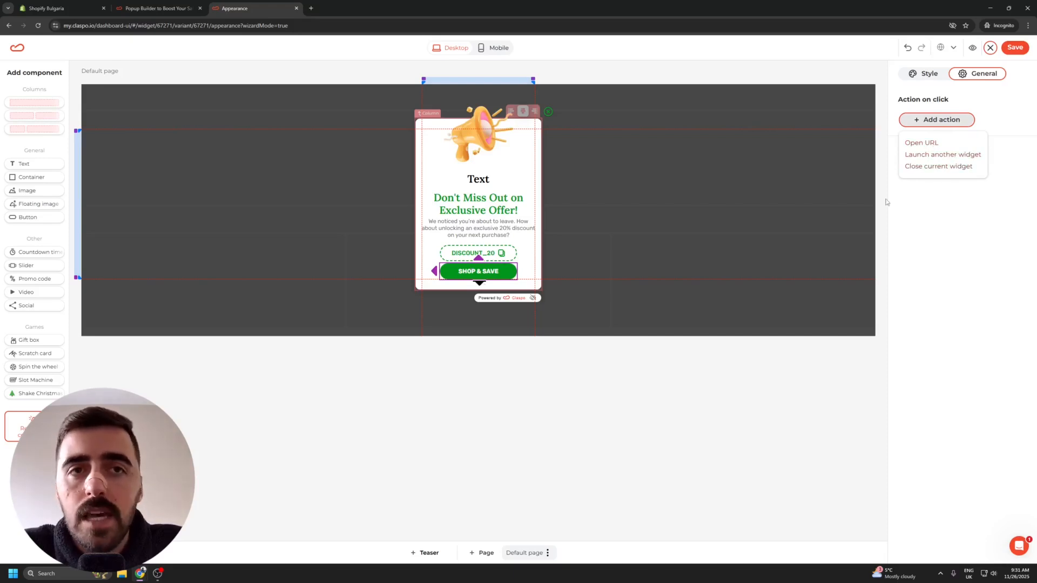
pyautogui.click(919, 143)
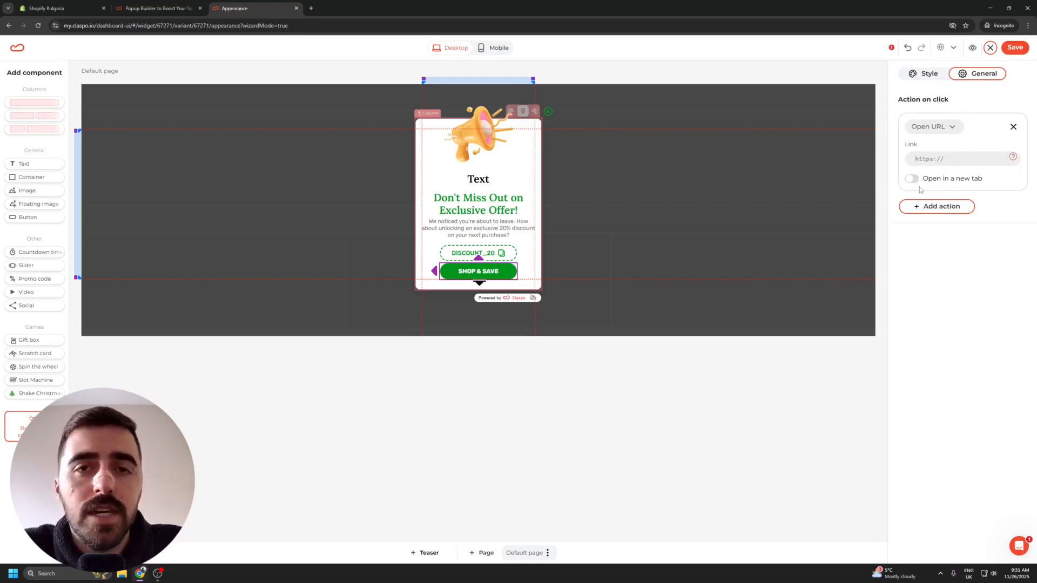
pyautogui.click(424, 259)
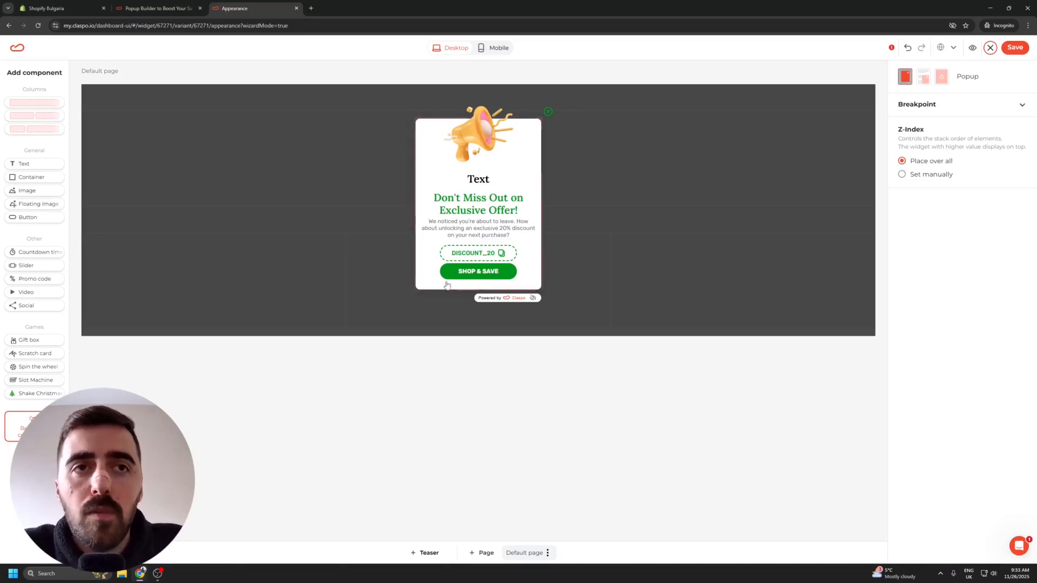
pyautogui.click(927, 174)
pyautogui.click(901, 160)
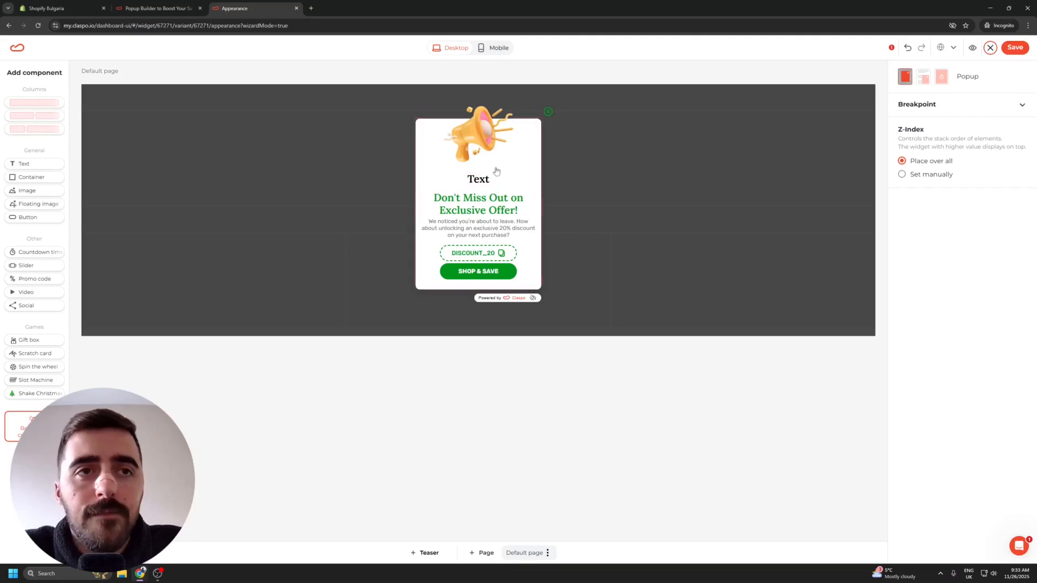
# - Save the popup design and expand the rule-based triggering settings to review display frequency and display conditions
pyautogui.click(1015, 48)
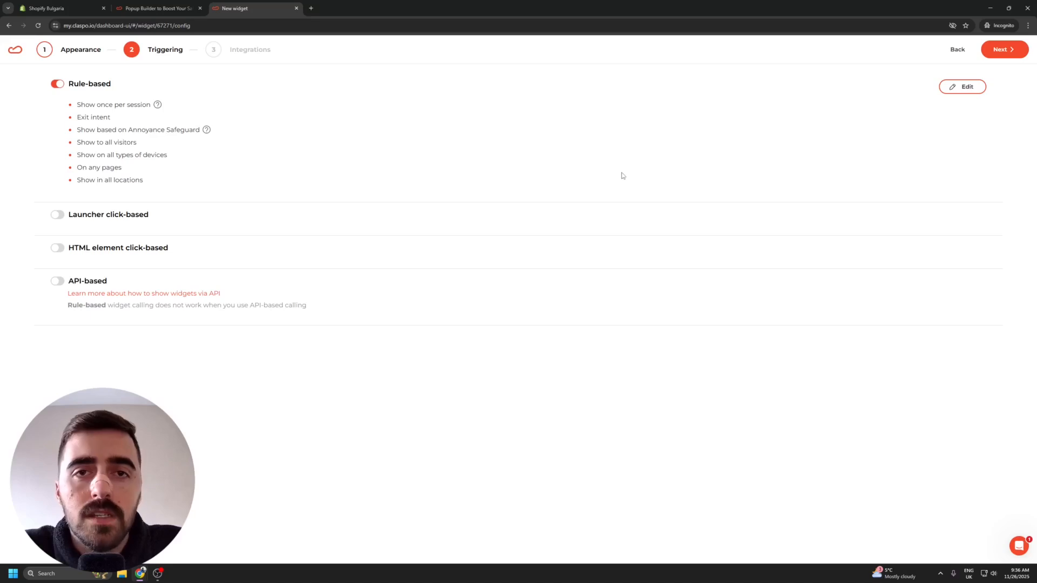
pyautogui.click(964, 88)
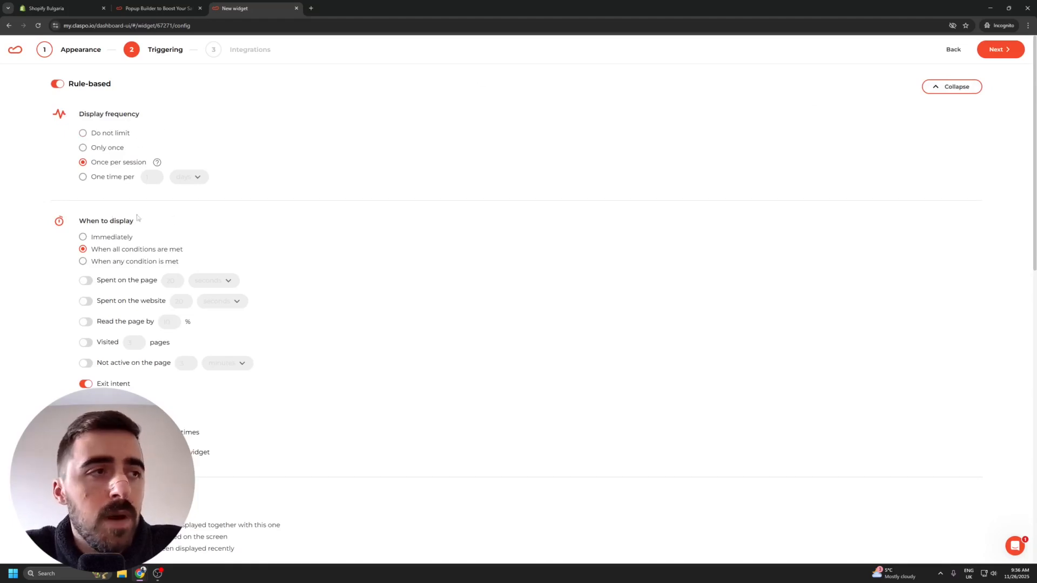
pyautogui.scroll(-5, 189, 398)
pyautogui.scroll(4, 180, 222)
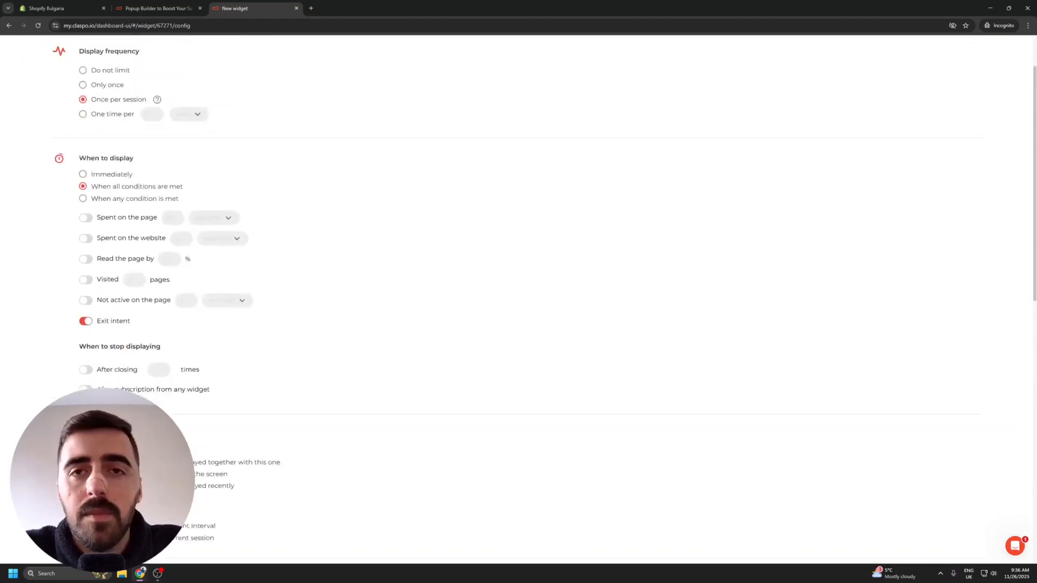
pyautogui.scroll(1, 180, 221)
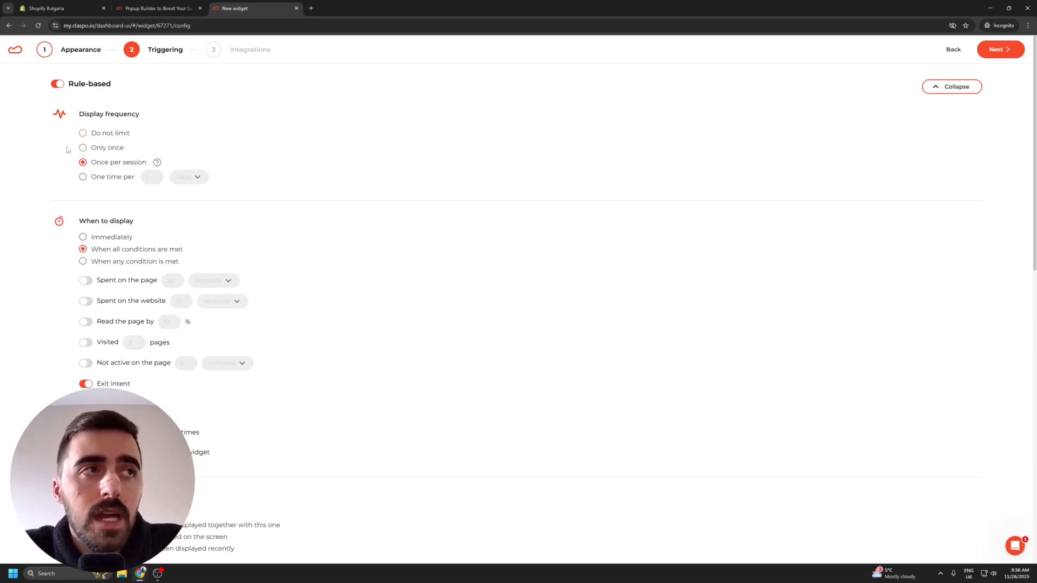
# - Examine the rule-based triggering settings, from display frequency and exit intent through Annoyance Safeguard, audience and page conditions
pyautogui.click(90, 180)
pyautogui.click(179, 180)
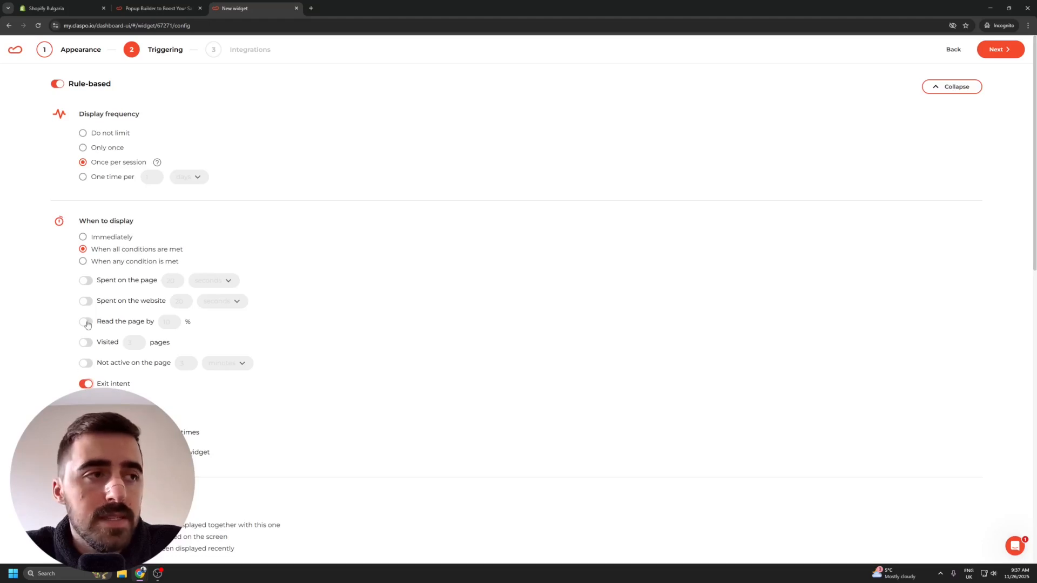
pyautogui.scroll(-4, 48, 335)
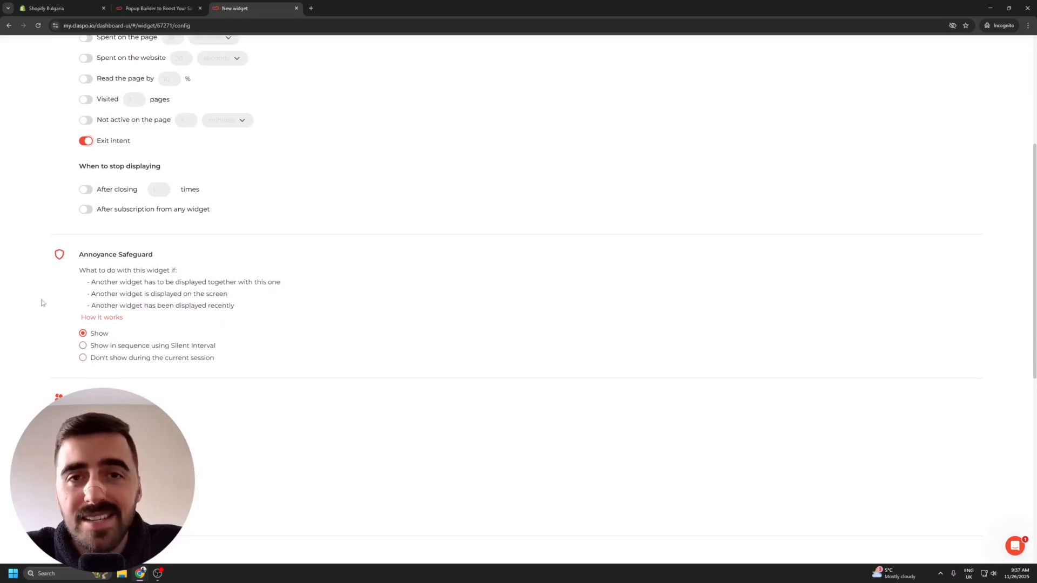
pyautogui.scroll(-2, 58, 292)
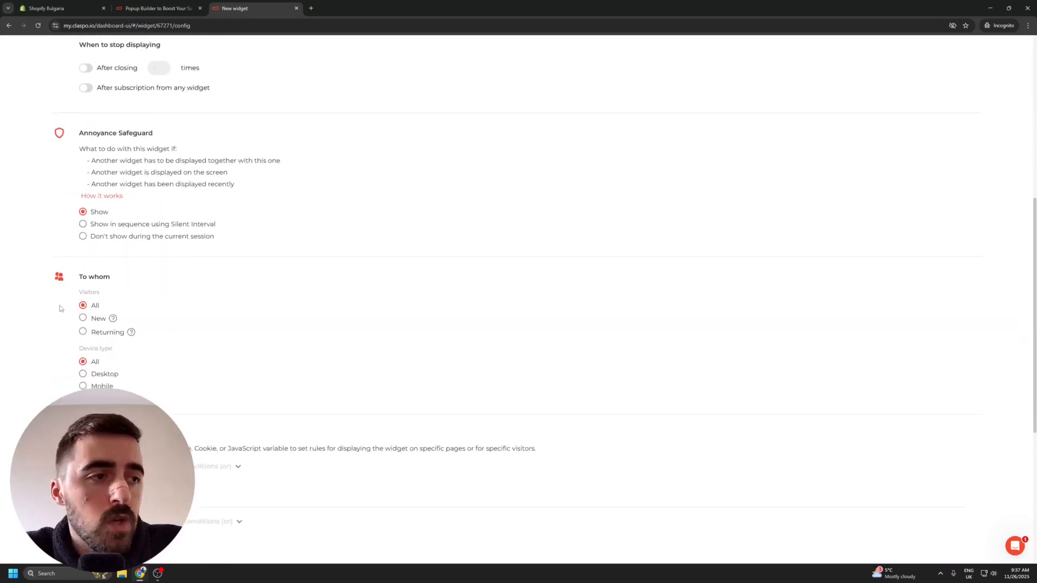
pyautogui.scroll(-2, 59, 309)
pyautogui.scroll(2, 56, 302)
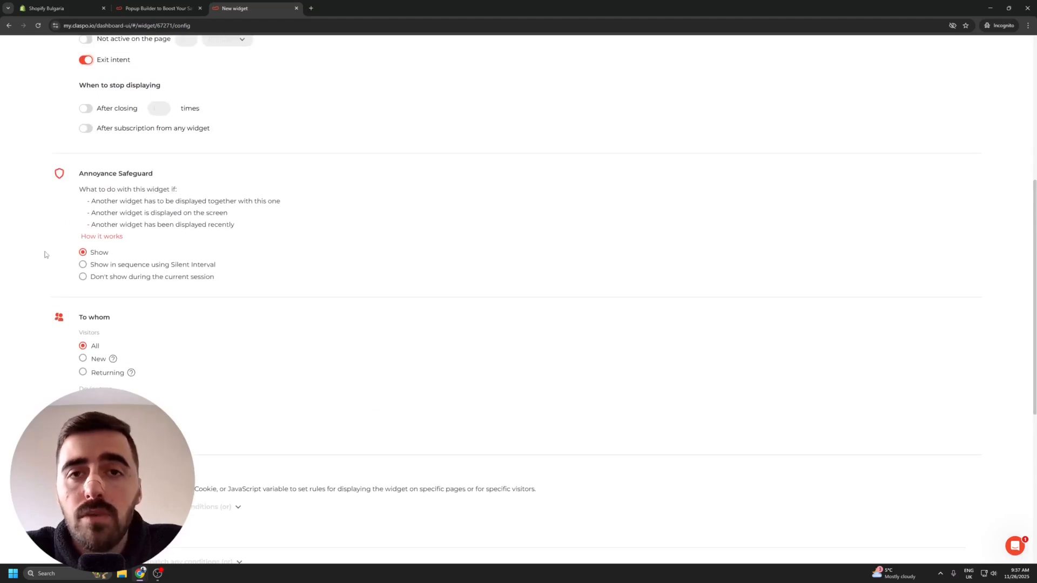
pyautogui.scroll(-3, 45, 255)
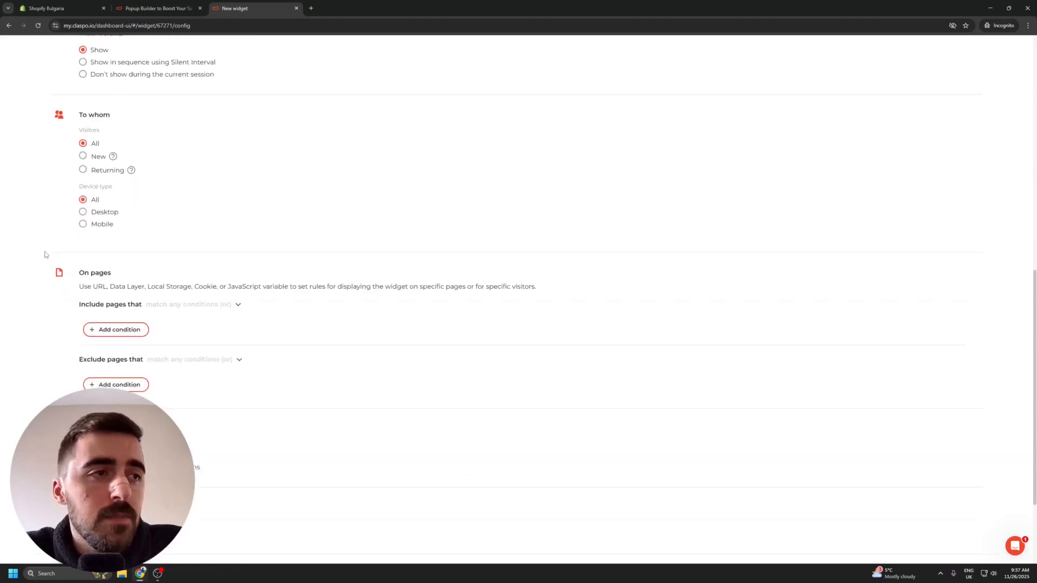
pyautogui.scroll(10, 45, 255)
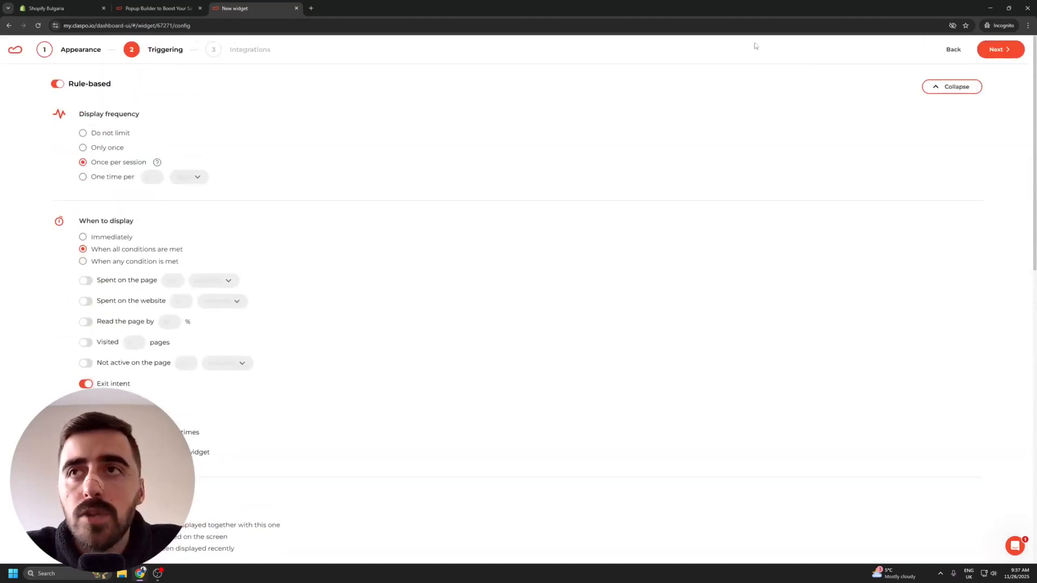
# - Finish the widget setup without exporting data to Google Analytics, and save the widget with the status Published
pyautogui.click(998, 51)
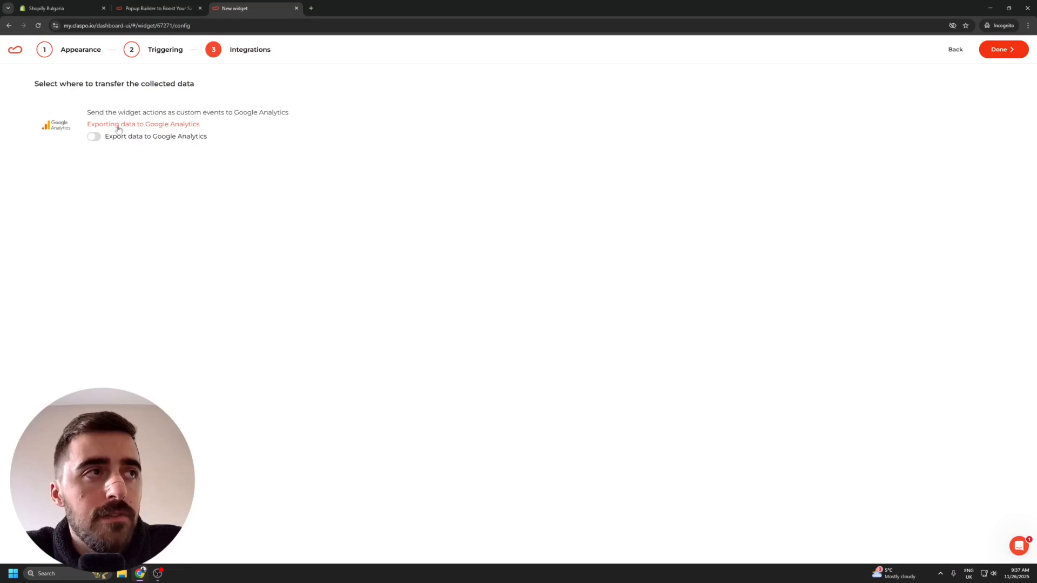
pyautogui.click(1004, 50)
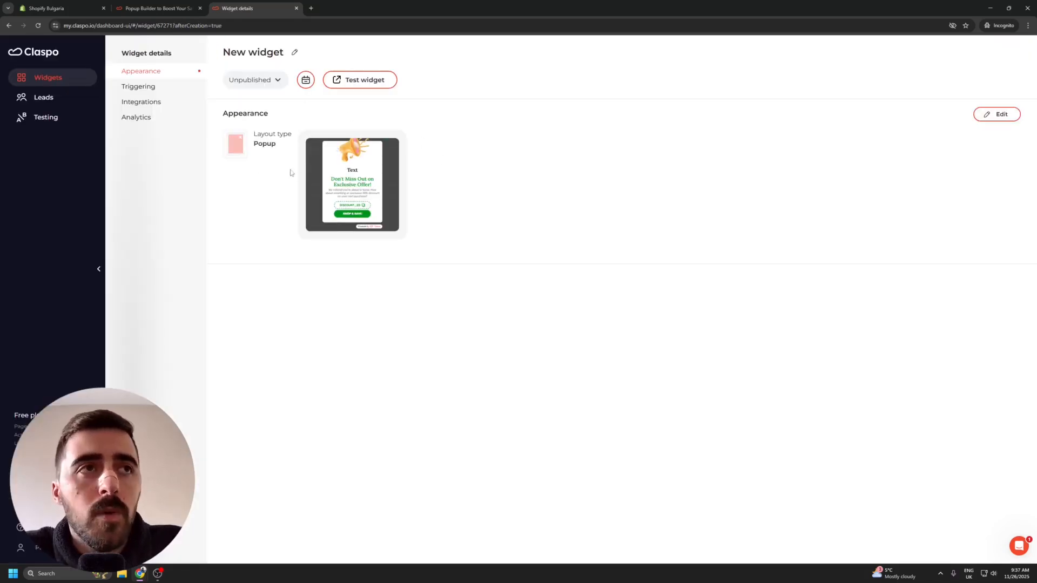
pyautogui.click(256, 84)
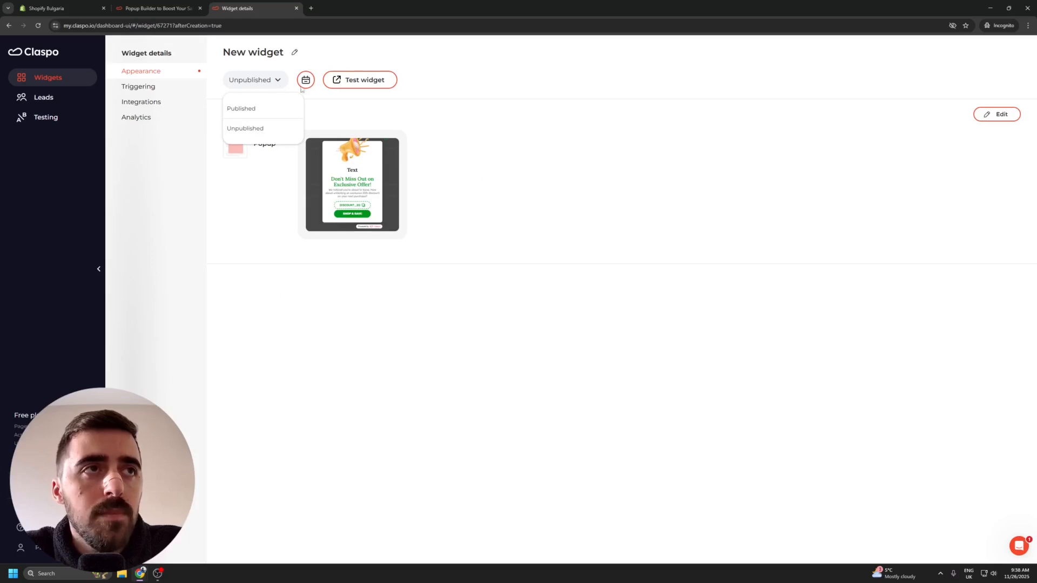
pyautogui.click(241, 109)
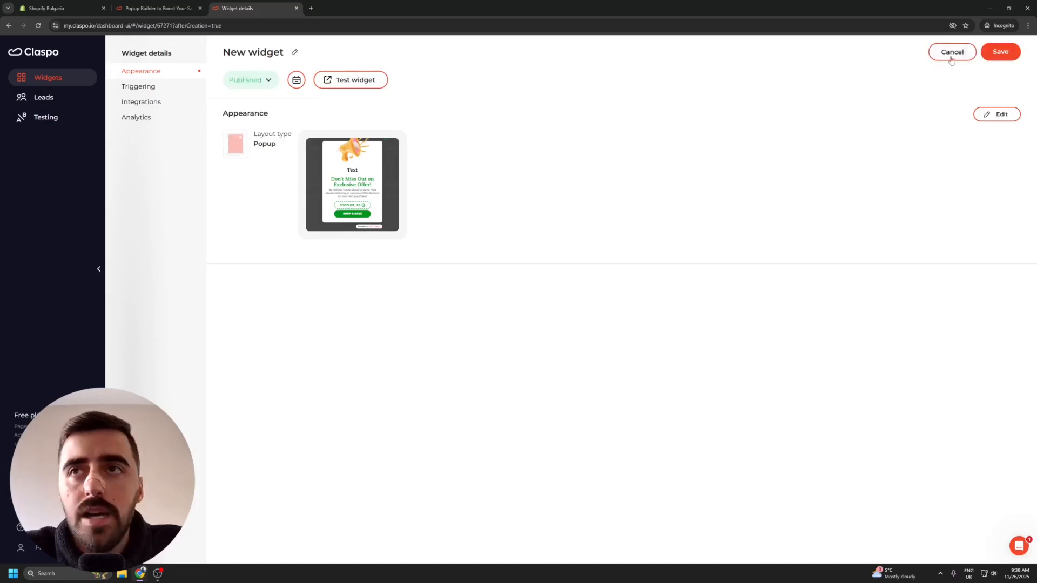
pyautogui.click(1003, 60)
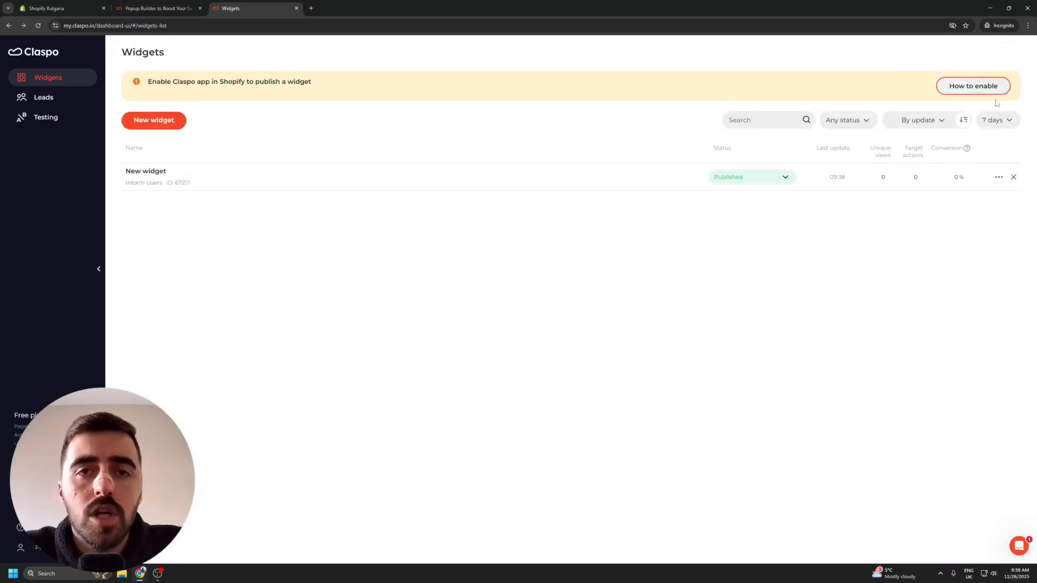
# - Open the Shopify theme settings from the instructions for enabling the Claspo app, and view the live storefront to check the popup
pyautogui.click(975, 86)
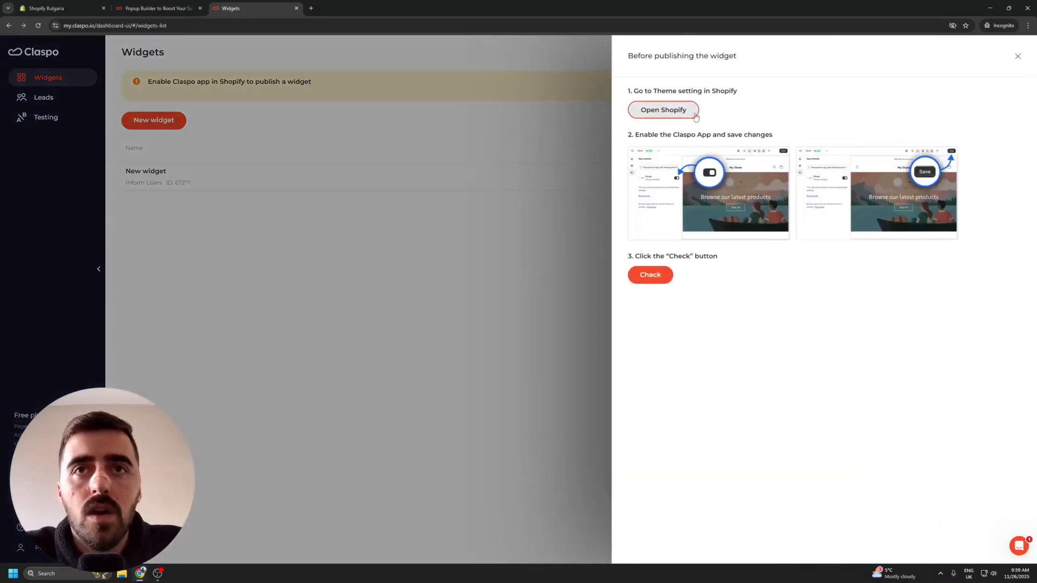
pyautogui.click(652, 115)
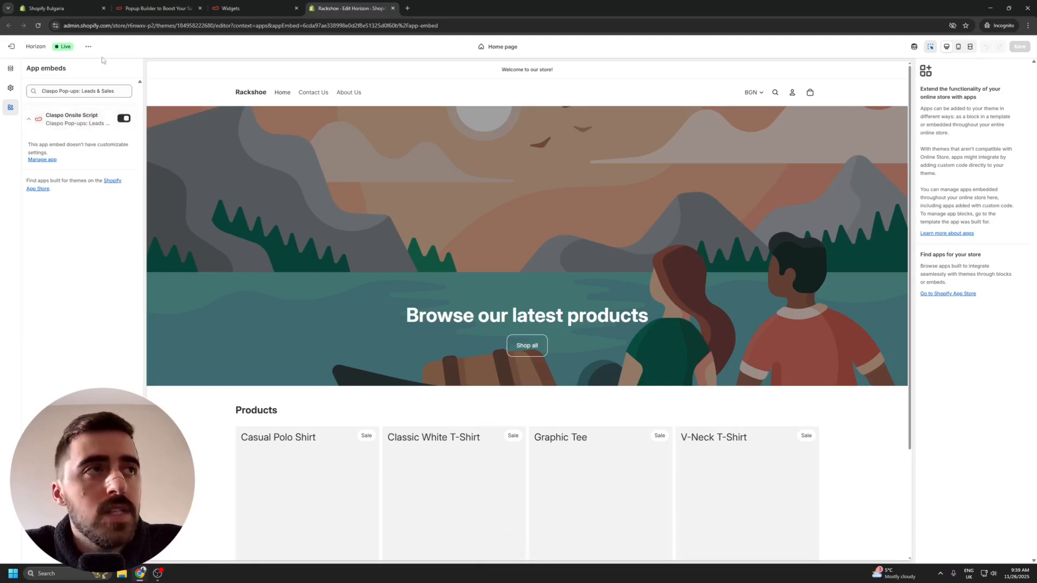
pyautogui.click(89, 45)
pyautogui.click(49, 107)
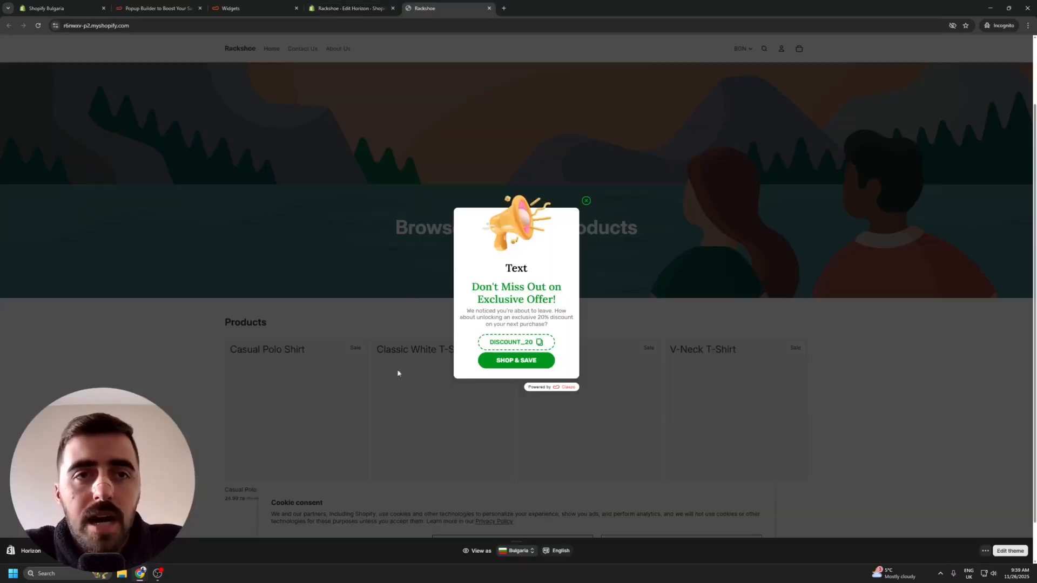